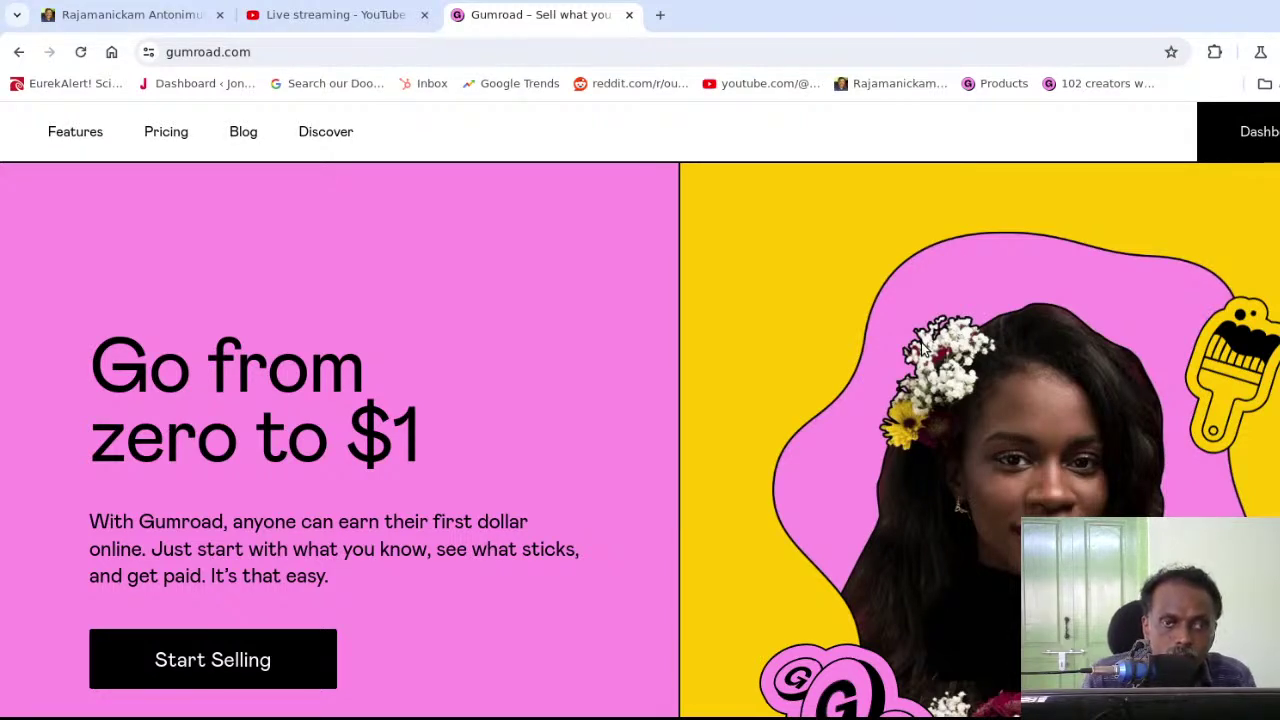
# - Open the rajamanickam.com storefront and browse down its ebooks, software, coaching and domain name products
pyautogui.click(85, 18)
pyautogui.scroll(-1, 562, 524)
pyautogui.scroll(-2, 794, 523)
pyautogui.scroll(-3, 663, 491)
pyautogui.scroll(-5, 667, 494)
pyautogui.scroll(-1, 745, 500)
pyautogui.scroll(-4, 367, 487)
pyautogui.scroll(-4, 580, 420)
pyautogui.scroll(-4, 630, 402)
pyautogui.scroll(-4, 700, 440)
pyautogui.scroll(-3, 600, 455)
pyautogui.scroll(-2, 560, 450)
pyautogui.scroll(-2, 700, 425)
pyautogui.scroll(-2, 686, 402)
pyautogui.scroll(-1, 682, 398)
pyautogui.scroll(-3, 815, 460)
pyautogui.scroll(-1, 808, 447)
pyautogui.scroll(-1, 808, 447)
# - Scroll back up to the Ebooks row showing 'Mastering the Art of Talking to AI'
pyautogui.scroll(10, 808, 447)
pyautogui.scroll(5, 808, 447)
pyautogui.scroll(3, 800, 450)
pyautogui.scroll(5, 795, 452)
pyautogui.scroll(1, 790, 453)
pyautogui.scroll(9, 790, 453)
pyautogui.scroll(1, 790, 454)
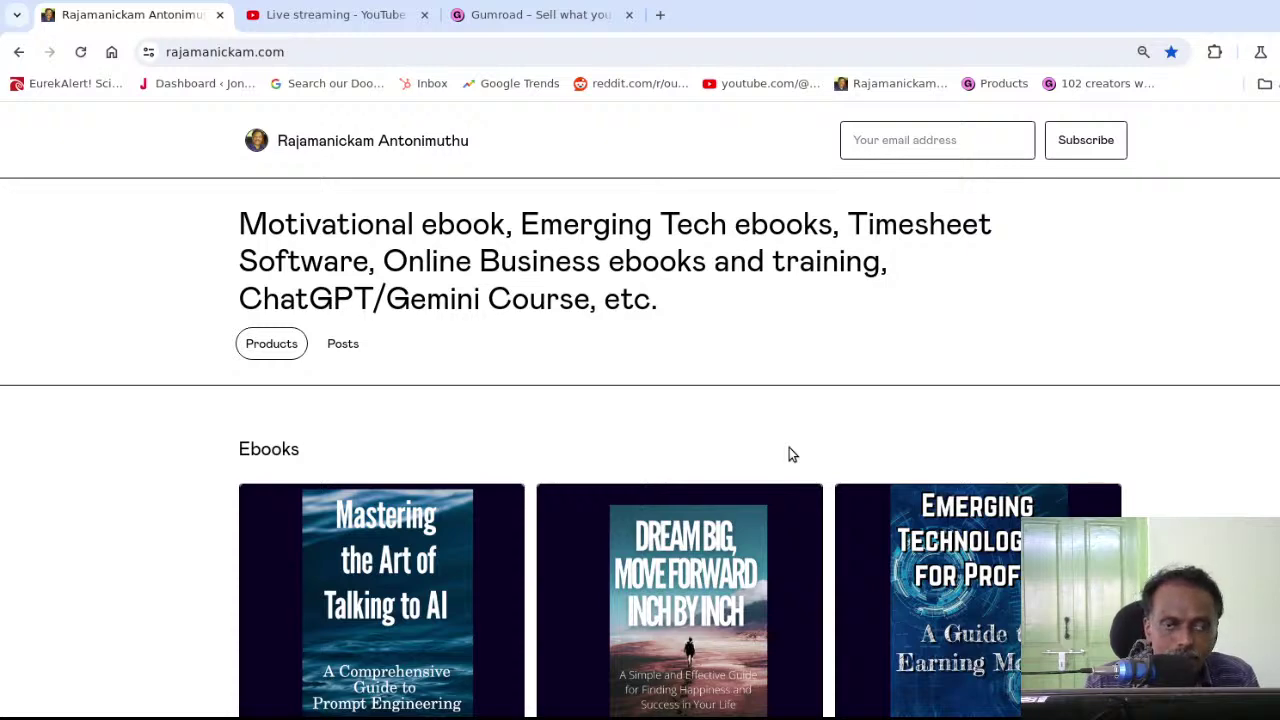
pyautogui.click(511, 14)
pyautogui.scroll(-2, 618, 414)
pyautogui.scroll(-3, 618, 414)
pyautogui.scroll(-3, 618, 414)
pyautogui.scroll(1, 618, 414)
pyautogui.scroll(-2, 618, 410)
pyautogui.click(88, 22)
pyautogui.click(288, 54)
pyautogui.scroll(-1, 736, 357)
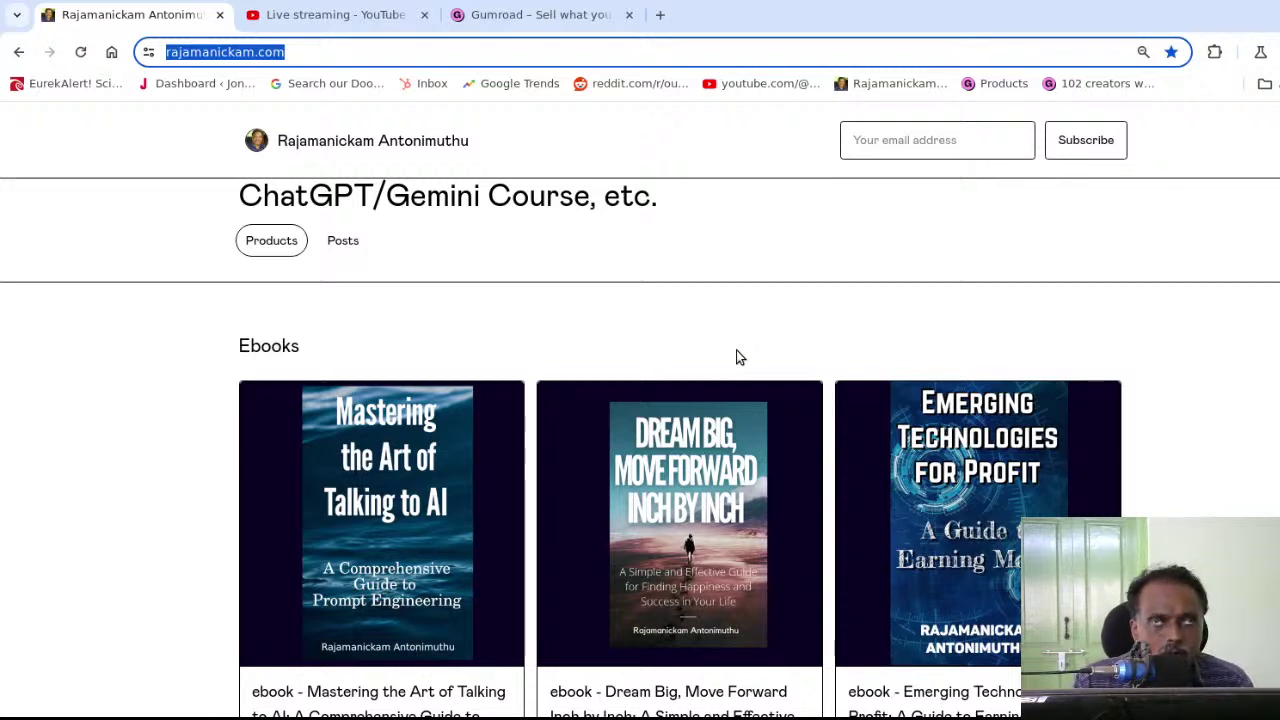
pyautogui.scroll(-1, 820, 484)
pyautogui.scroll(-3, 820, 484)
pyautogui.scroll(-1, 680, 420)
pyautogui.scroll(5, 626, 432)
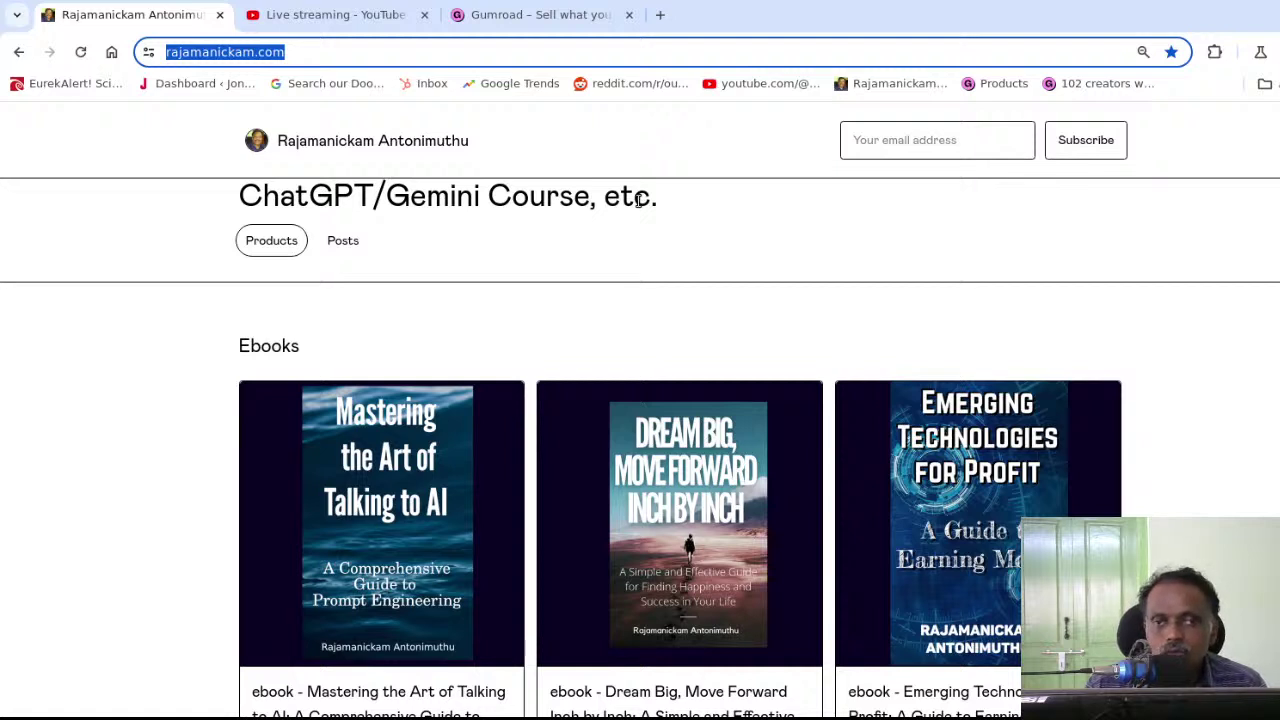
# - Scroll through the storefront's product grid and back up
pyautogui.scroll(-2, 758, 314)
pyautogui.scroll(-2, 665, 368)
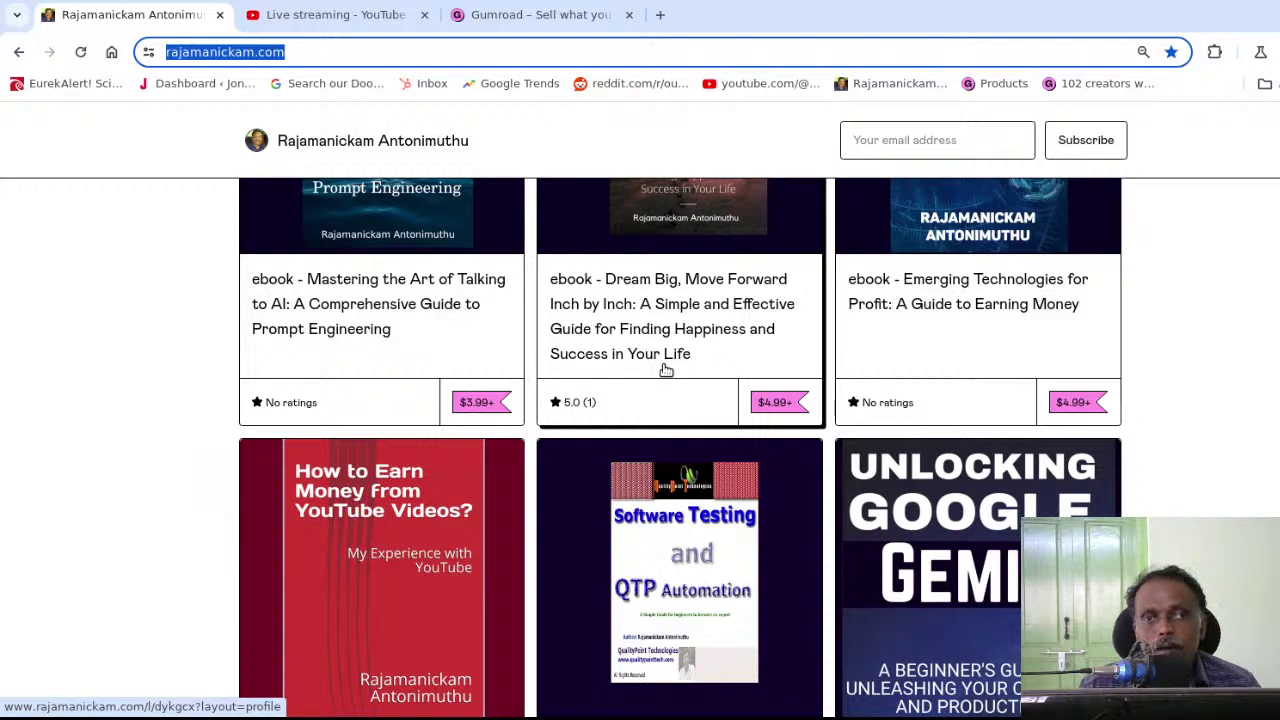
pyautogui.scroll(-2, 540, 372)
pyautogui.scroll(-4, 560, 385)
pyautogui.scroll(-2, 567, 392)
pyautogui.scroll(-3, 567, 392)
pyautogui.scroll(5, 567, 392)
pyautogui.scroll(3, 567, 392)
pyautogui.scroll(2, 567, 392)
# - Switch to the gumroad.com homepage and read down to the 'Sell anything' section
pyautogui.click(490, 12)
pyautogui.scroll(-4, 790, 418)
pyautogui.scroll(-4, 790, 418)
pyautogui.scroll(-3, 790, 418)
pyautogui.scroll(-4, 790, 418)
pyautogui.scroll(-3, 975, 470)
pyautogui.scroll(-3, 1013, 364)
pyautogui.scroll(-2, 1013, 368)
pyautogui.scroll(-5, 1013, 368)
pyautogui.scroll(-3, 1013, 368)
pyautogui.scroll(7, 773, 545)
pyautogui.scroll(5, 783, 513)
pyautogui.scroll(5, 783, 513)
pyautogui.scroll(2, 989, 344)
pyautogui.scroll(1, 989, 344)
pyautogui.scroll(3, 989, 344)
pyautogui.scroll(5, 1010, 365)
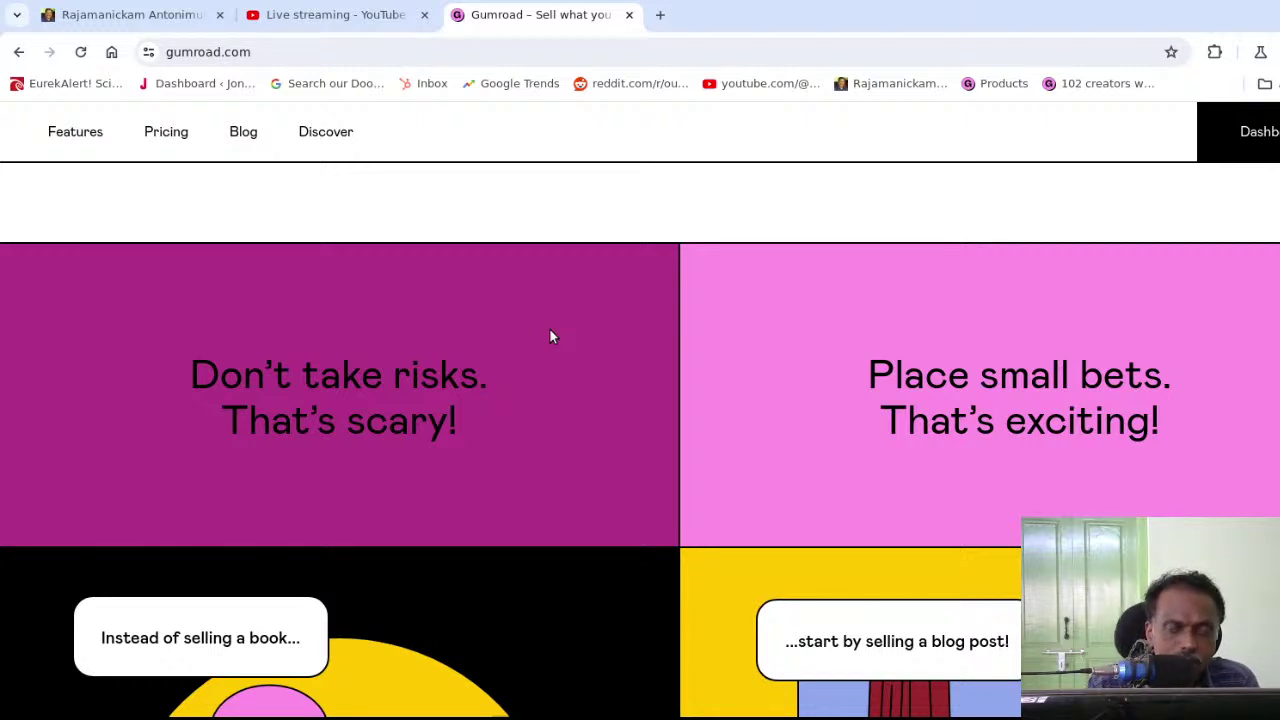
# - Center the 'Instead of selling a book… start by selling a blog post' speech-bubble illustrations
pyautogui.scroll(-3, 441, 343)
pyautogui.scroll(-3, 441, 343)
pyautogui.scroll(1, 892, 431)
pyautogui.scroll(3, 739, 425)
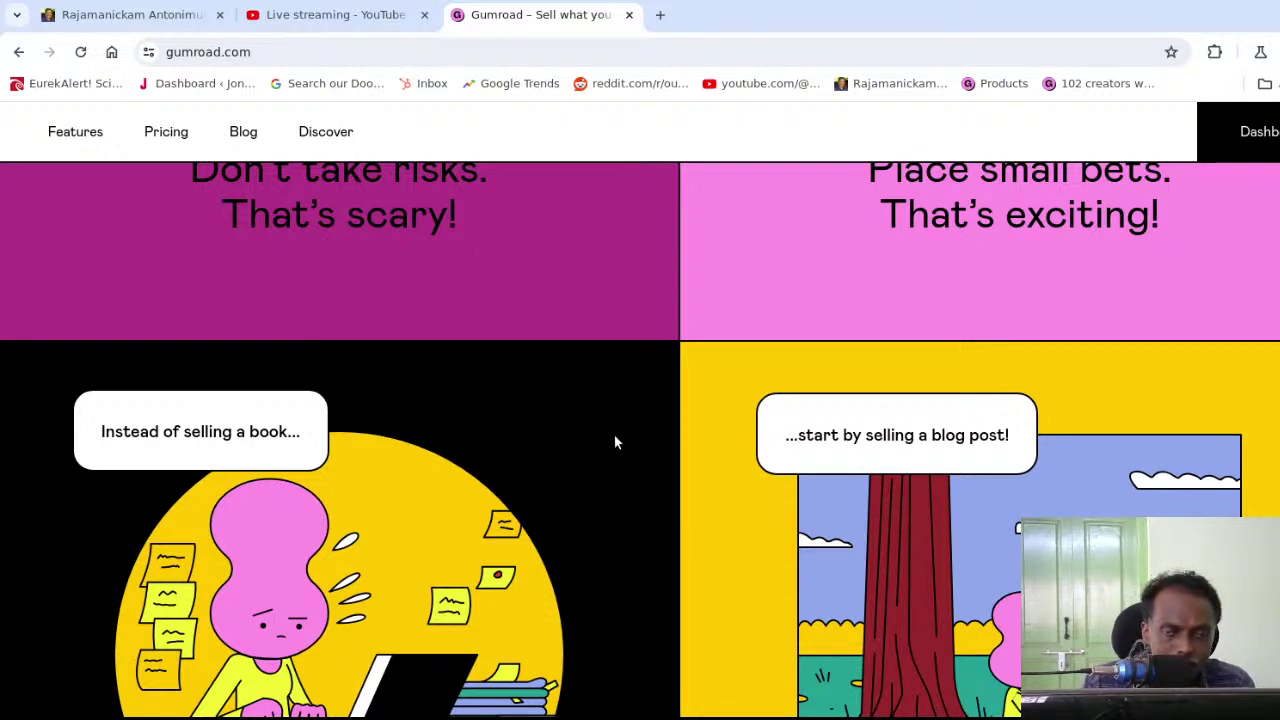
# - Return to the rajamanickam.com storefront and place the cursor in the email subscribe field
pyautogui.click(120, 16)
pyautogui.click(908, 142)
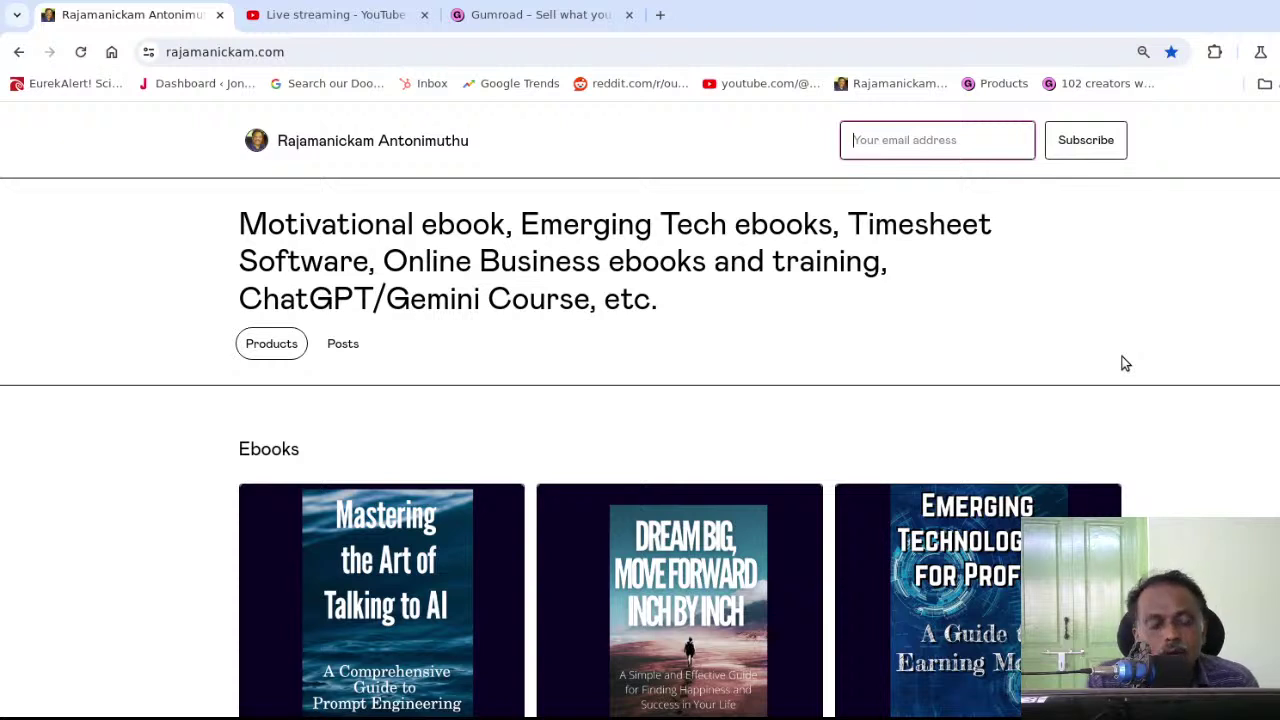
pyautogui.scroll(-2, 656, 286)
pyautogui.scroll(2, 330, 346)
# - Switch to the storefront's Posts list and scroll through the ebook and product announcements
pyautogui.click(343, 345)
pyautogui.scroll(-1, 656, 420)
pyautogui.scroll(-3, 700, 430)
pyautogui.scroll(-2, 755, 442)
pyautogui.scroll(2, 763, 444)
pyautogui.scroll(2, 763, 444)
pyautogui.scroll(-1, 908, 454)
pyautogui.scroll(-3, 794, 339)
pyautogui.scroll(5, 551, 351)
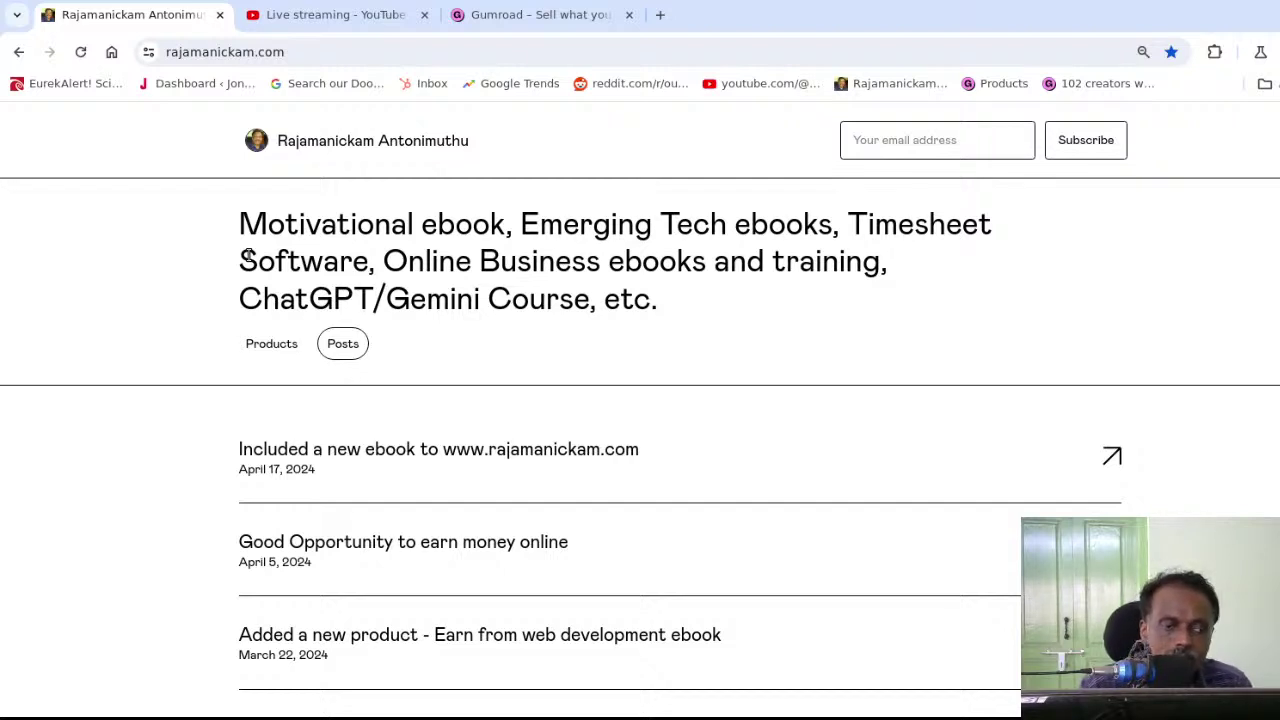